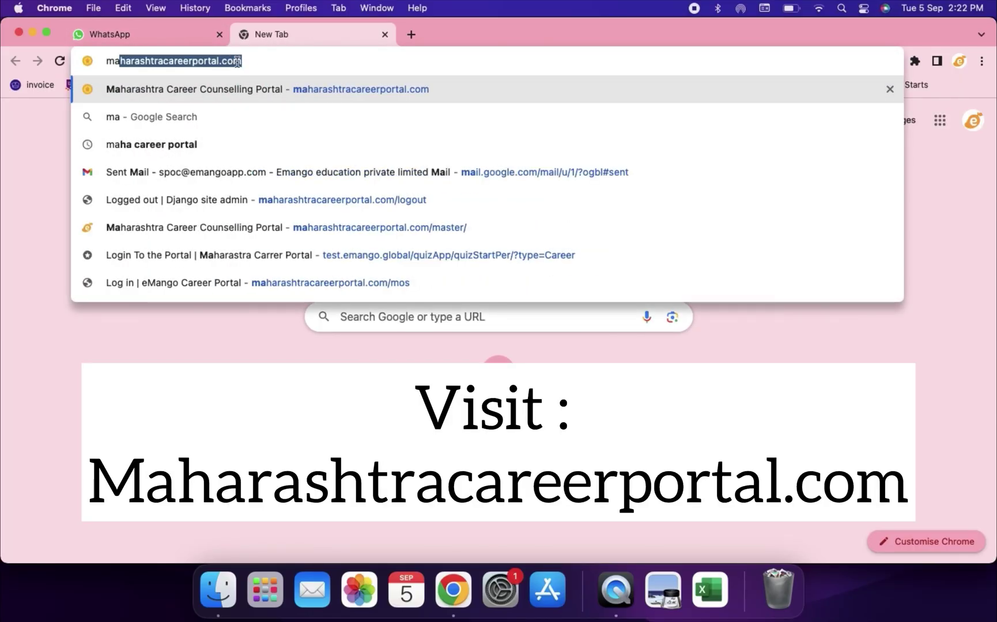
Step: Load maharashtracareerportal.com in Chrome by accepting the address-bar autocompletion
{"action": "left_click", "coordinate": [251, 64]}
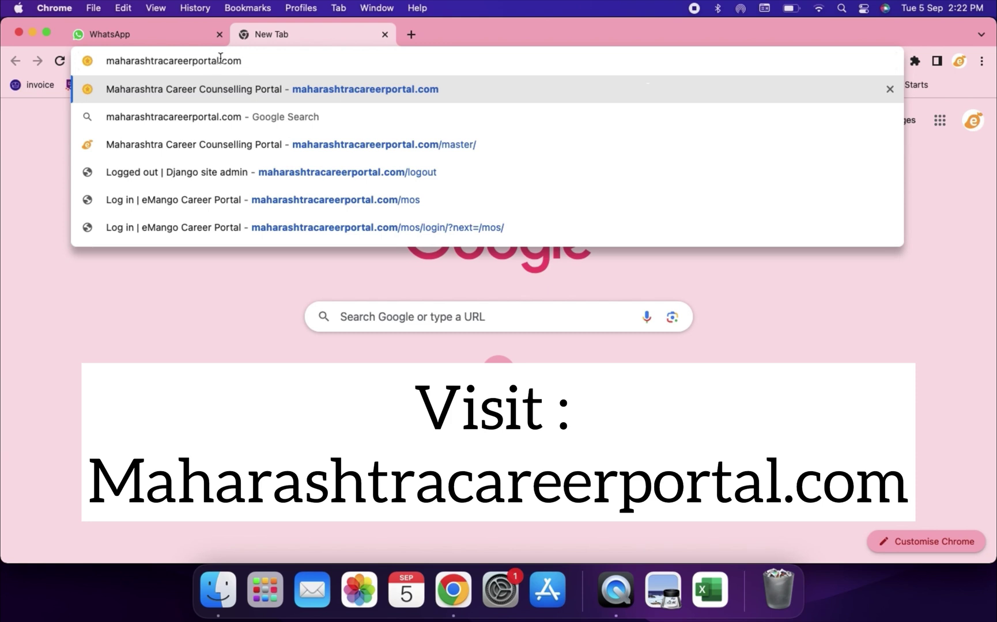
{"action": "left_click_drag", "start_coordinate": [108, 61], "coordinate": [236, 61]}
{"action": "key", "text": "Return"}
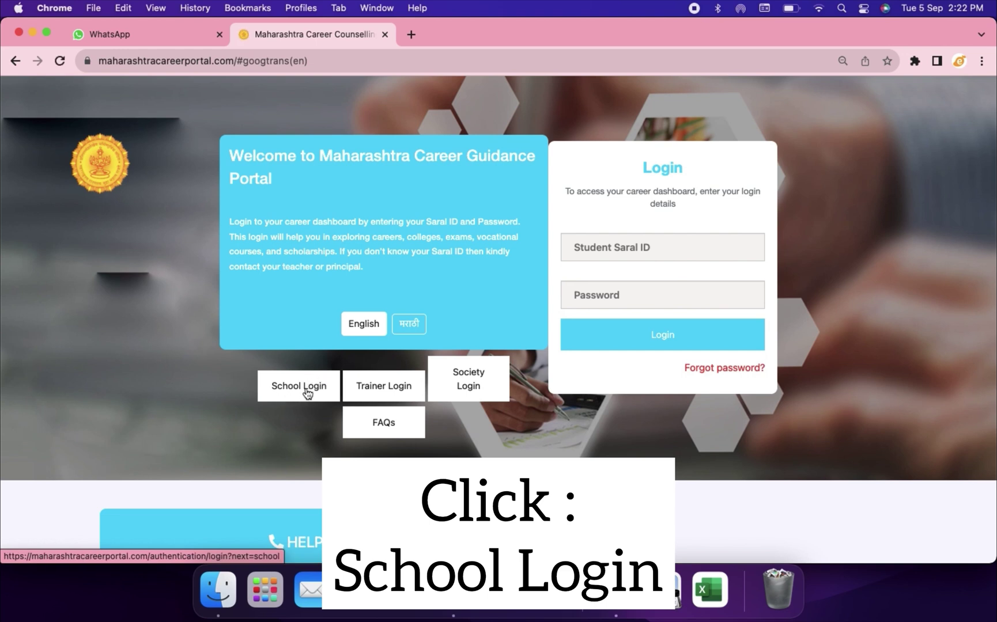
Step: Sign in through School Login using the saved school login ID and the account password
{"action": "left_click", "coordinate": [304, 390]}
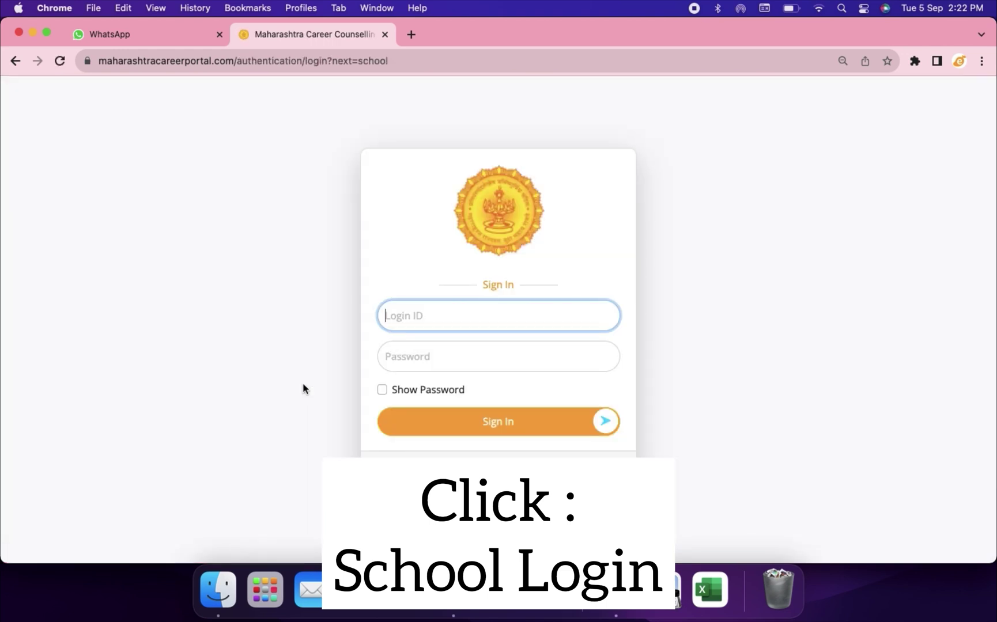
{"action": "left_click", "coordinate": [400, 316]}
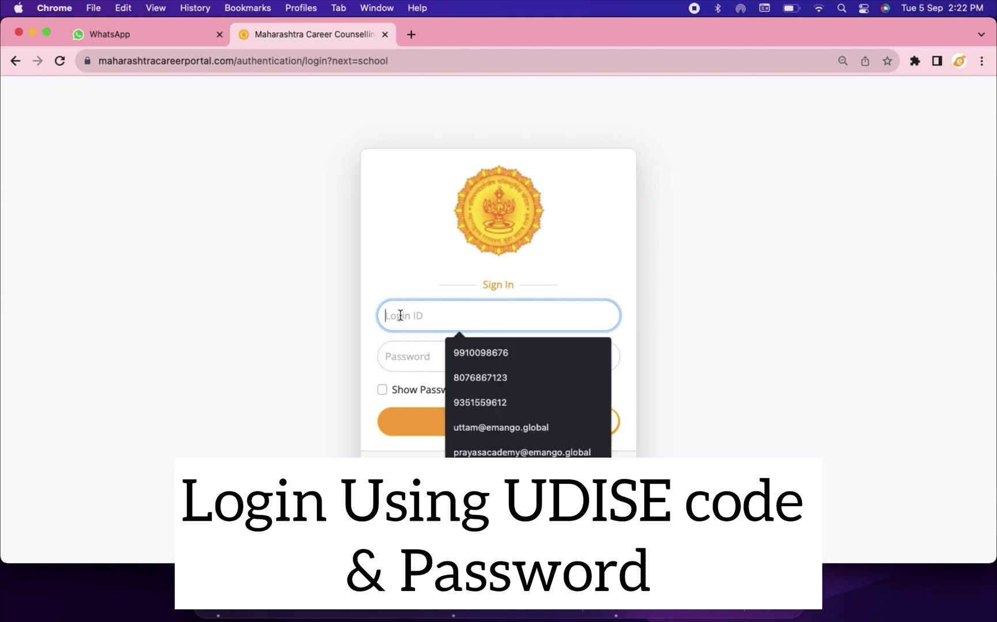
{"action": "type", "text": "93"}
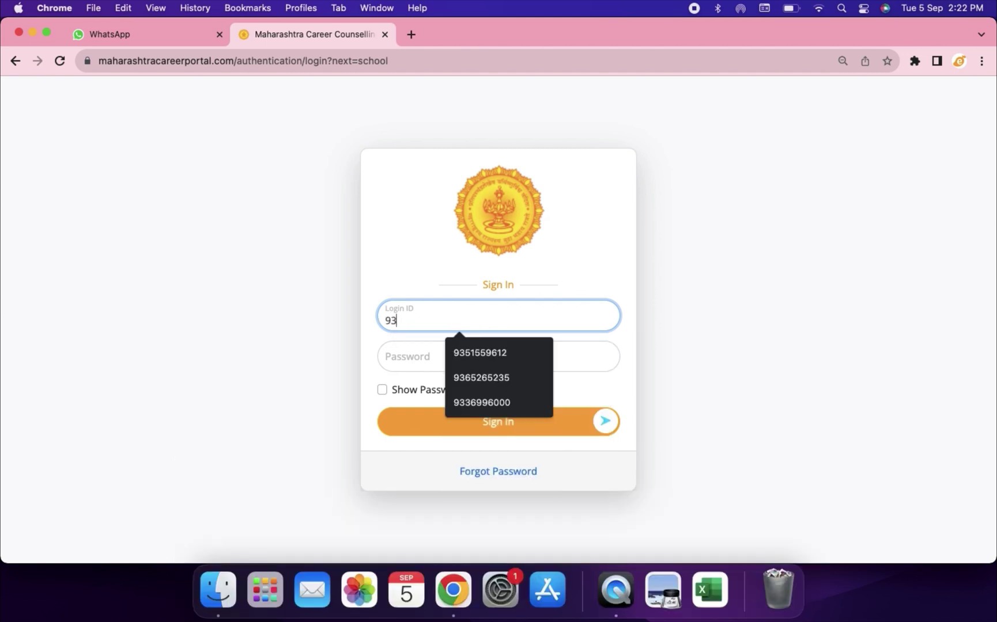
{"action": "left_click", "coordinate": [466, 377]}
{"action": "left_click", "coordinate": [446, 357]}
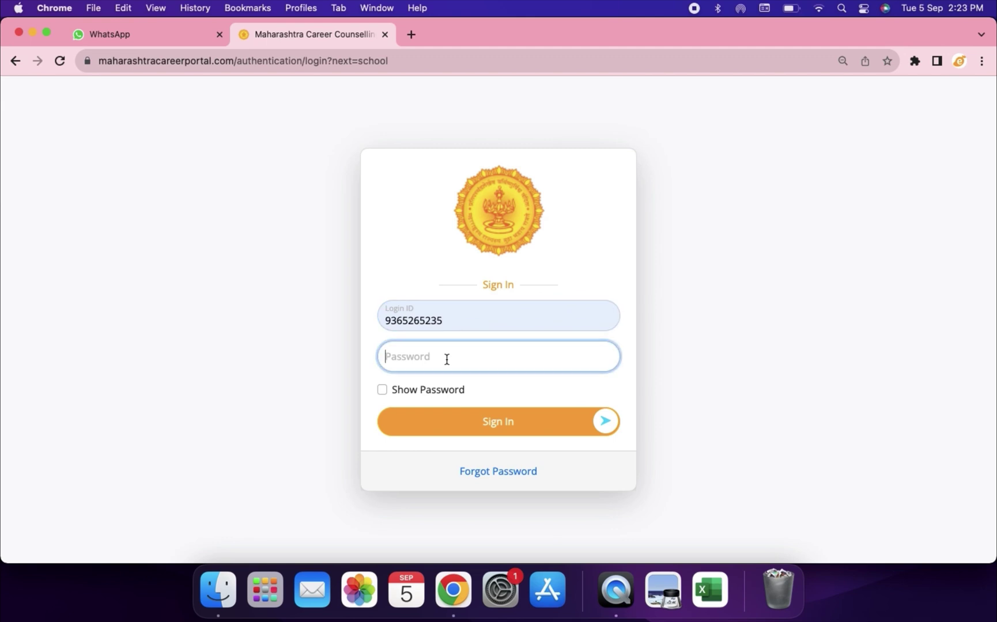
{"action": "type", "text": "•"}
{"action": "key", "text": "Return"}
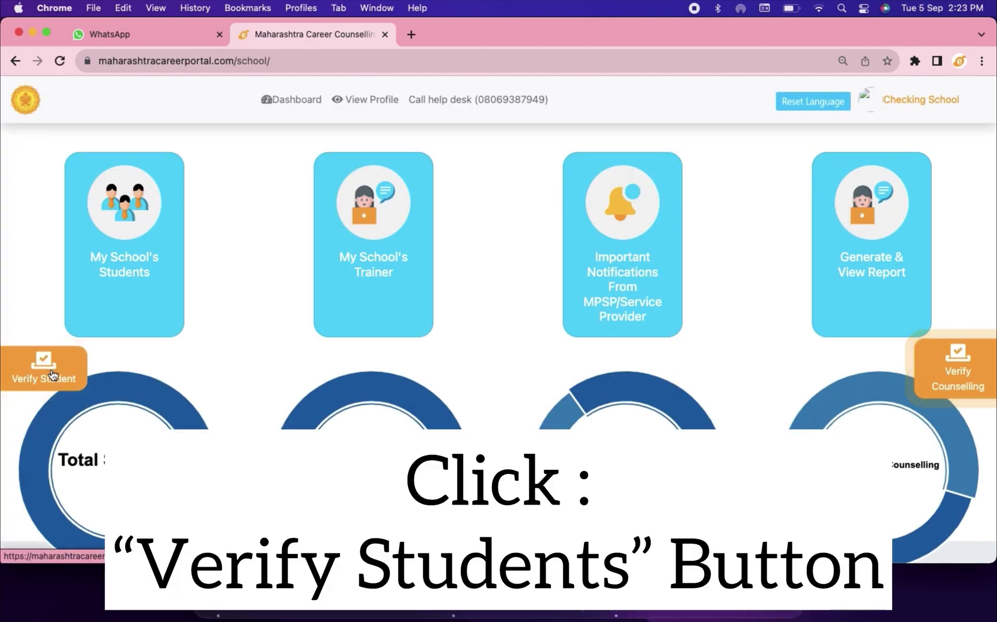
Step: Open Verify Student and tick only the listed student in the Students List
{"action": "left_click", "coordinate": [52, 375]}
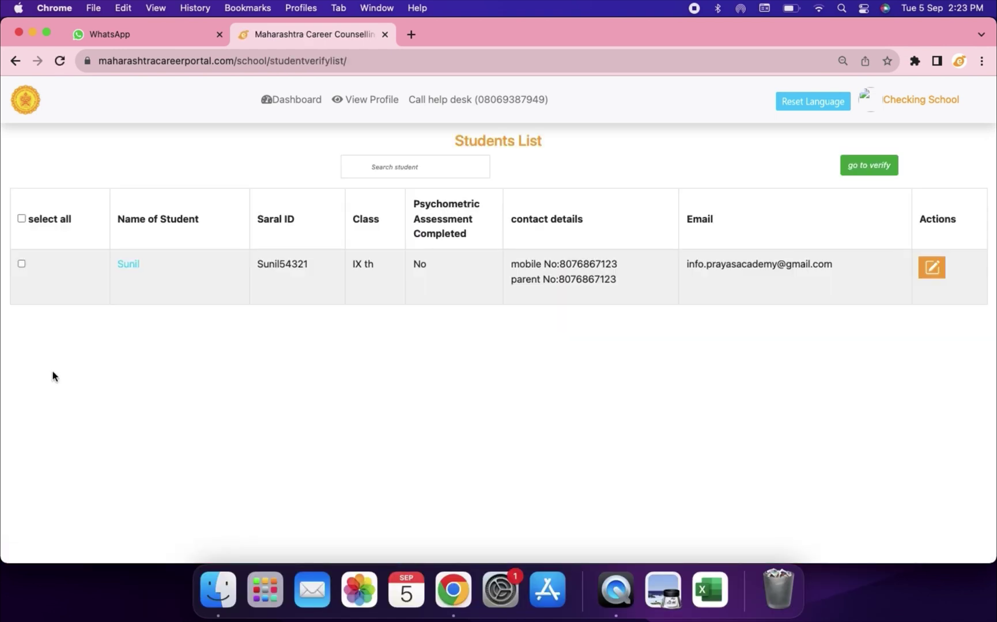
{"action": "left_click", "coordinate": [23, 217]}
{"action": "left_click", "coordinate": [22, 221]}
{"action": "left_click", "coordinate": [21, 264]}
Step: Check the student's and parent's contact numbers, then start verification with 'go to verify'
{"action": "left_click_drag", "start_coordinate": [515, 263], "coordinate": [614, 264]}
{"action": "left_click", "coordinate": [526, 278]}
{"action": "left_click_drag", "start_coordinate": [525, 278], "coordinate": [631, 298]}
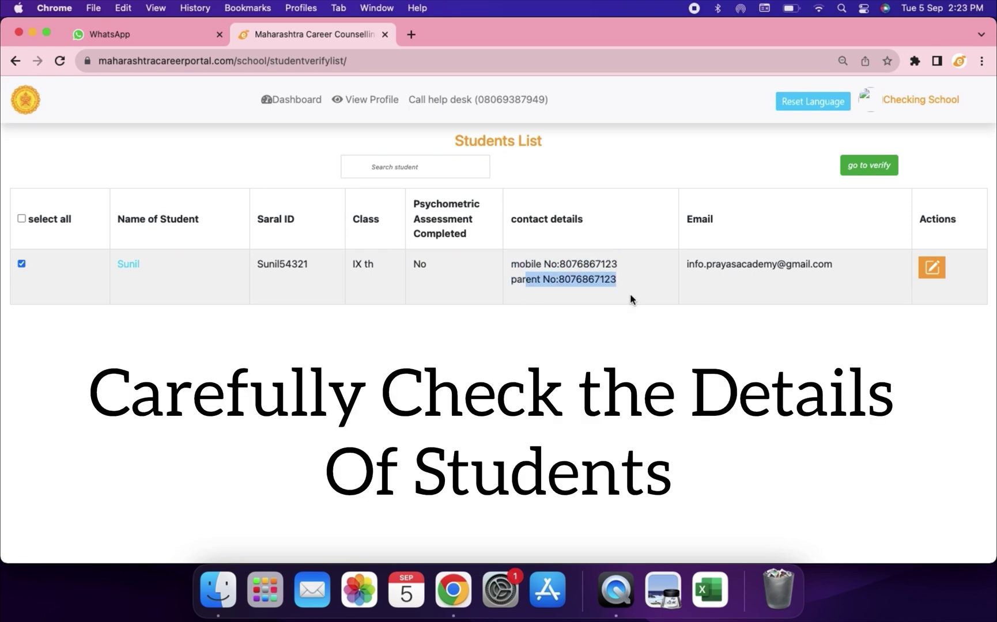
{"action": "left_click", "coordinate": [860, 167]}
{"action": "left_click", "coordinate": [463, 171]}
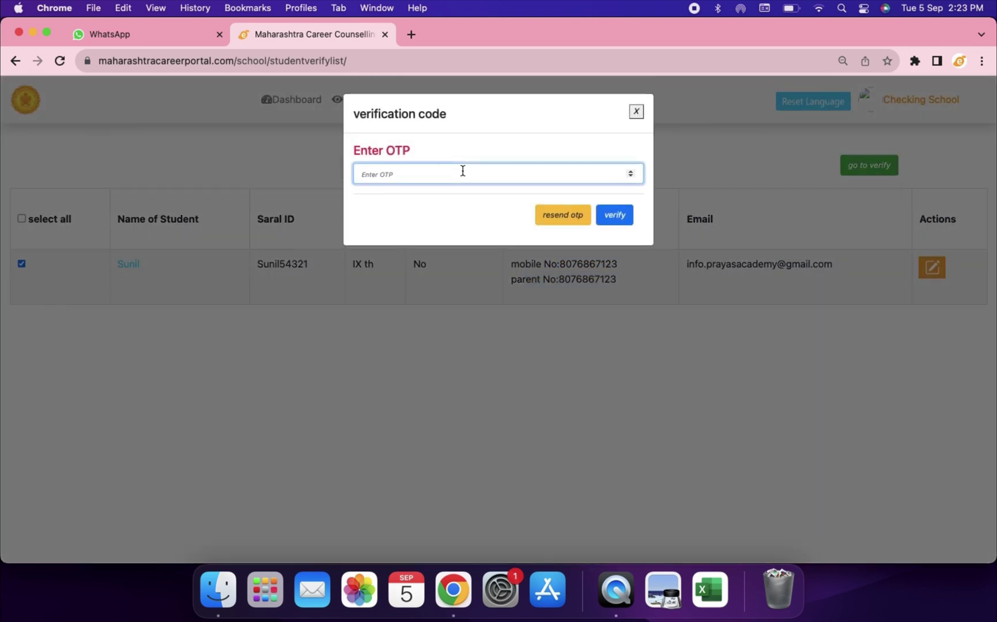
Step: Enter the received OTP, correcting the mistaken first entry, and submit to verify the student
{"action": "key", "text": "ctrl+a"}
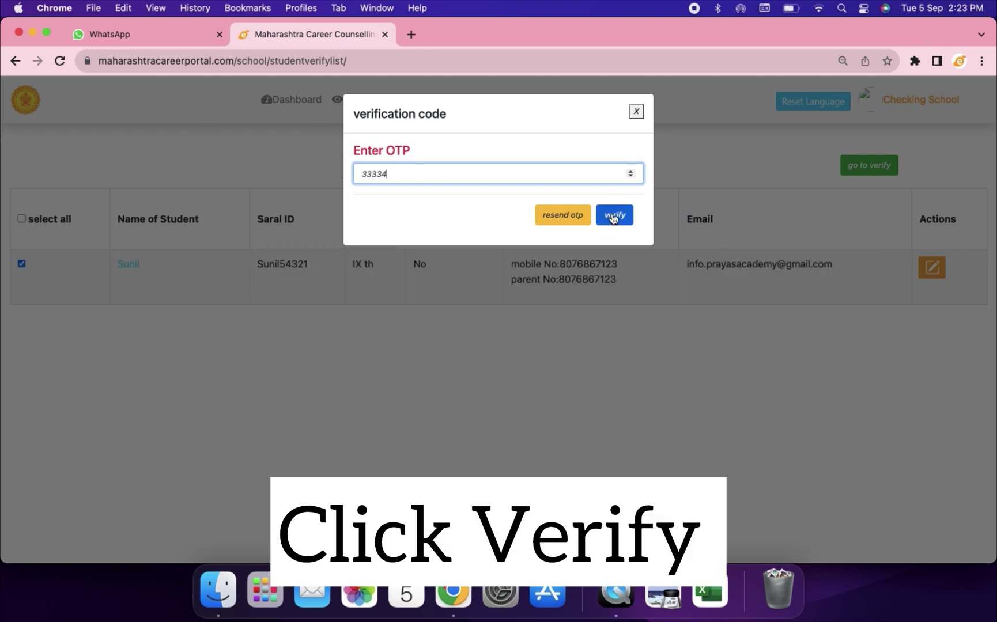
{"action": "left_click", "coordinate": [613, 216]}
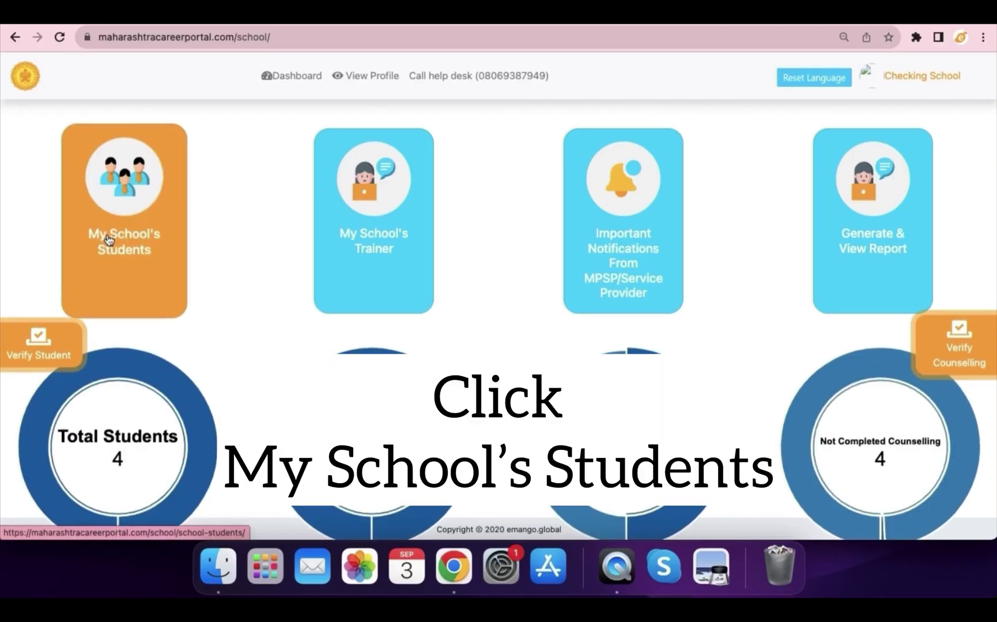
Step: Edit row 1 of All Students, adjust parent number, email and mobile, class IX th, and save
{"action": "left_click", "coordinate": [108, 239]}
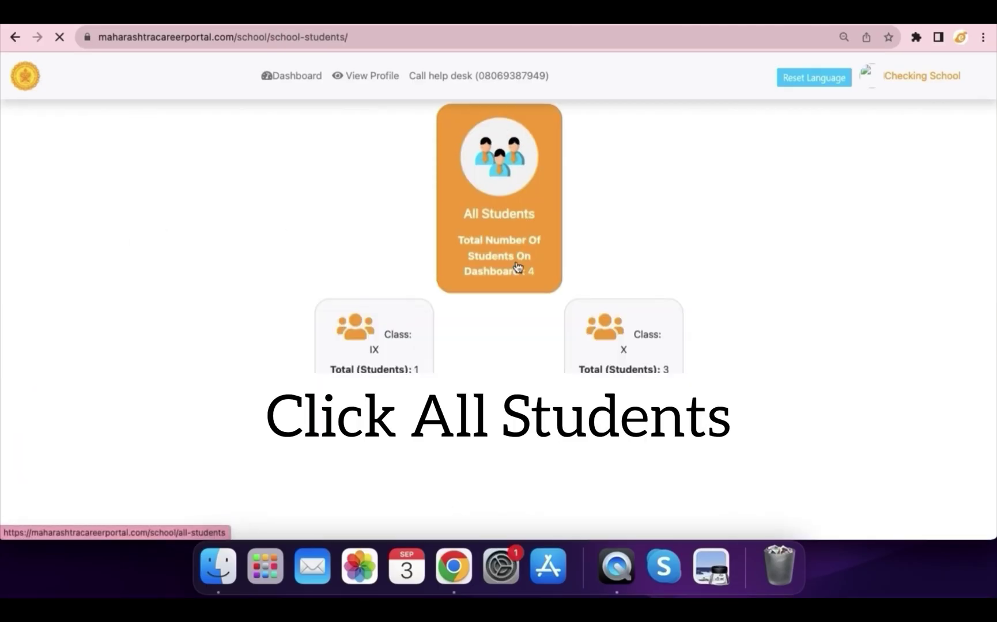
{"action": "left_click", "coordinate": [517, 265]}
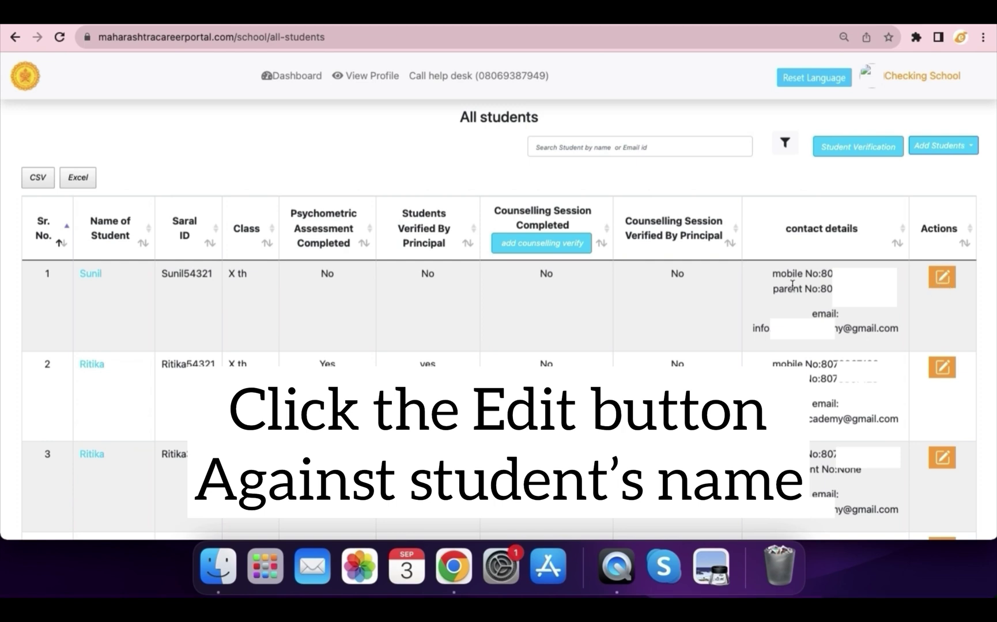
{"action": "left_click", "coordinate": [944, 285]}
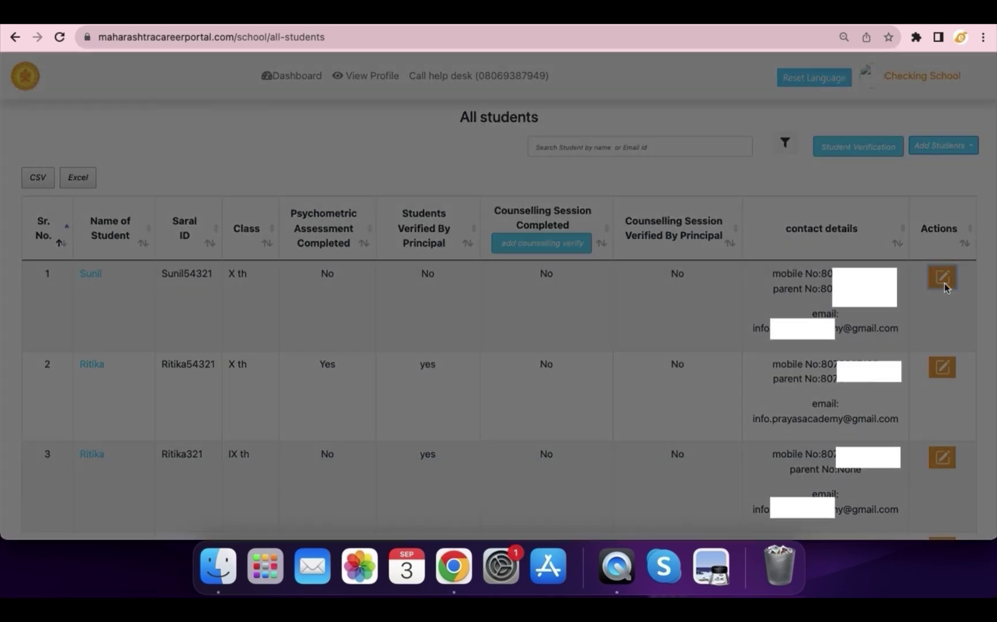
{"action": "left_click", "coordinate": [499, 197]}
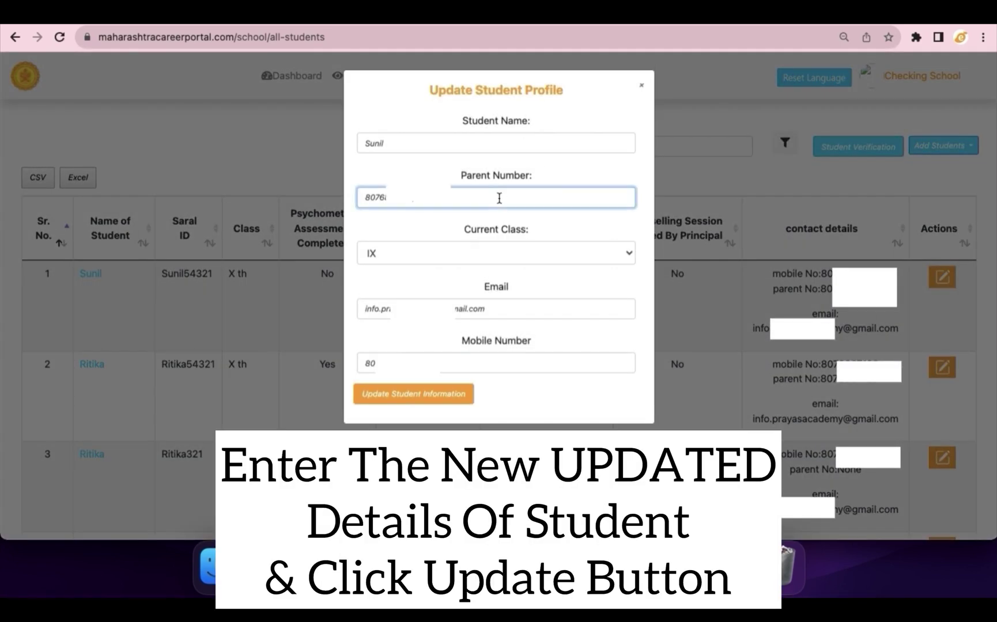
{"action": "left_click", "coordinate": [485, 309]}
{"action": "left_click", "coordinate": [437, 358]}
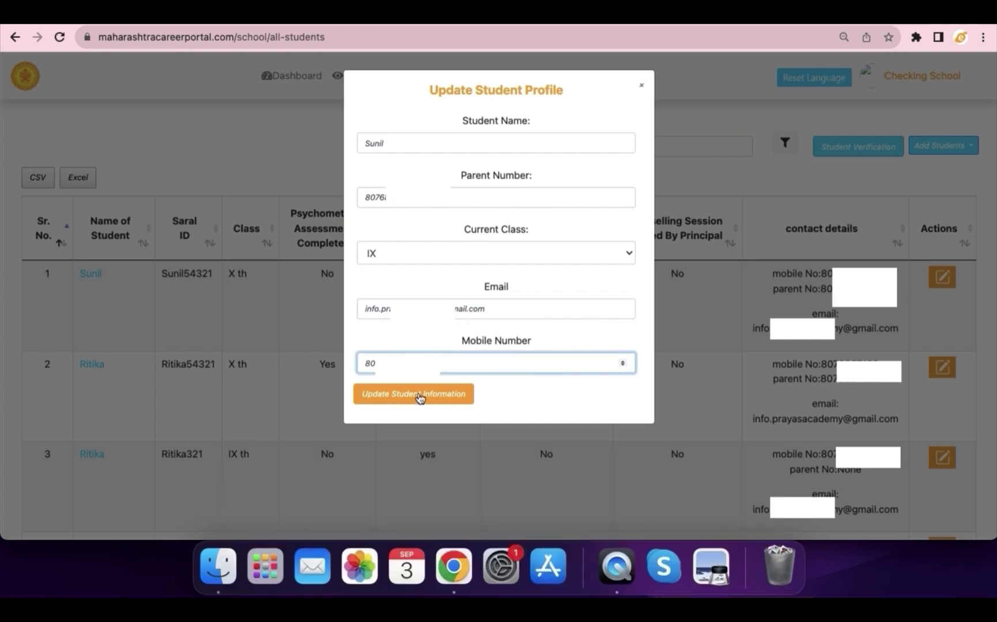
{"action": "left_click", "coordinate": [440, 396]}
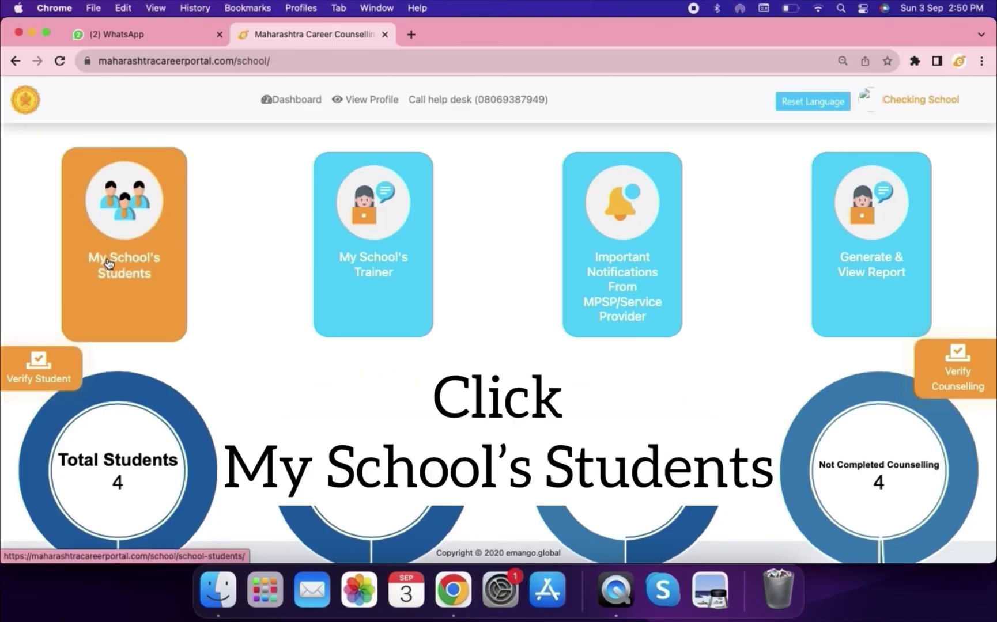
Step: From the All Students table, open the form for adding a single student
{"action": "left_click", "coordinate": [108, 262]}
{"action": "left_click", "coordinate": [518, 285]}
{"action": "left_click", "coordinate": [944, 170]}
{"action": "left_click", "coordinate": [945, 192]}
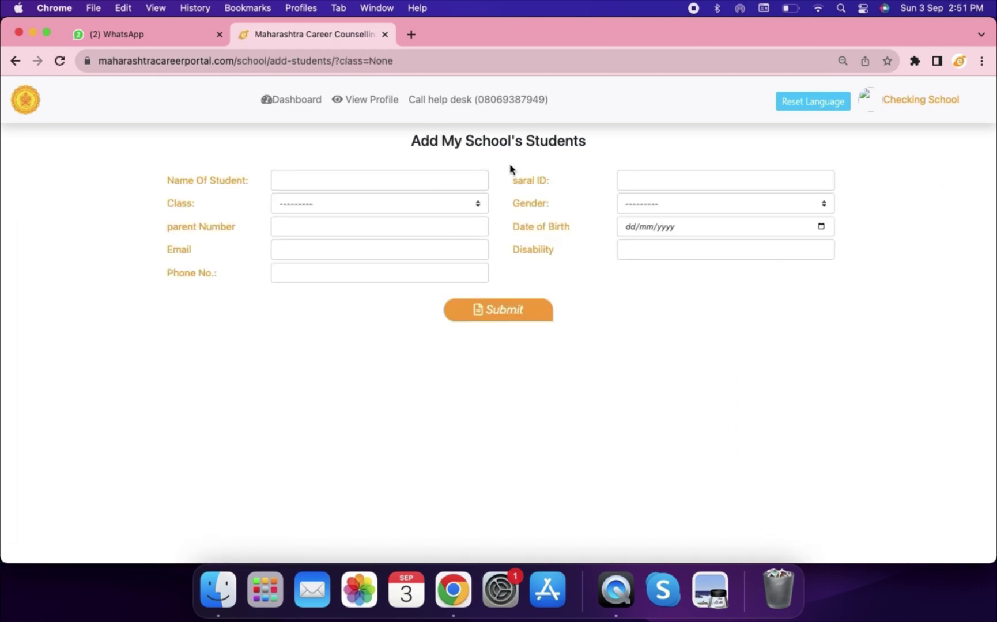
Step: Fill in the student's name and Saral ID, with class XI and gender Male
{"action": "left_click", "coordinate": [397, 186]}
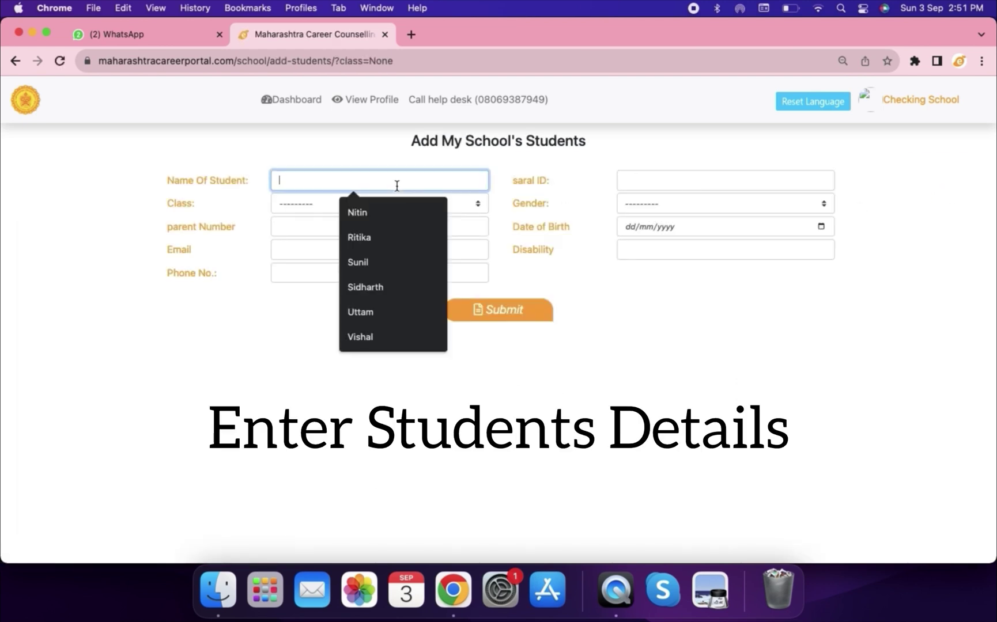
{"action": "left_click", "coordinate": [386, 286]}
{"action": "left_click", "coordinate": [720, 181]}
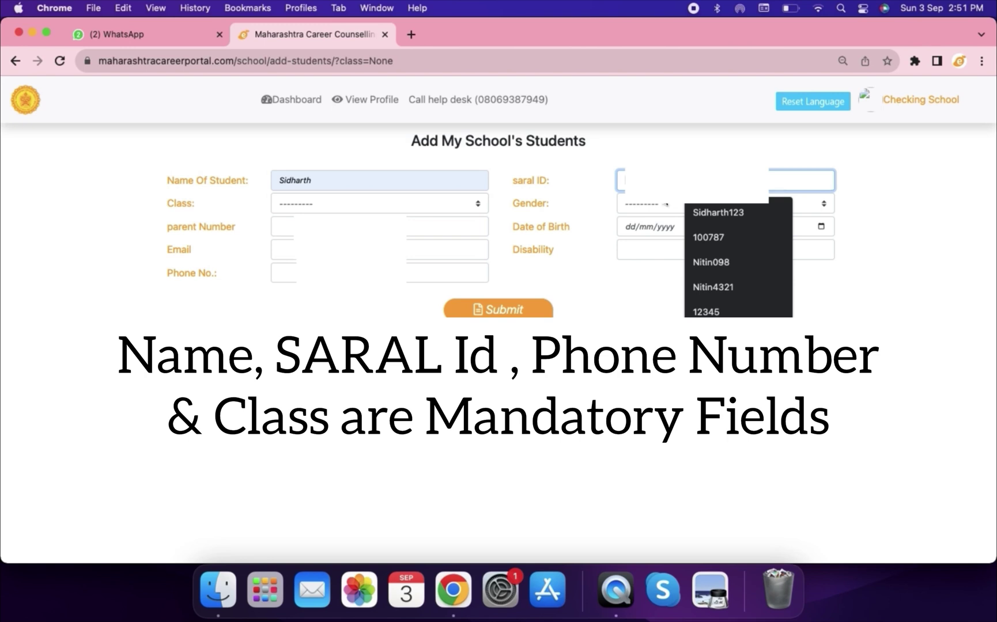
{"action": "left_click", "coordinate": [709, 212]}
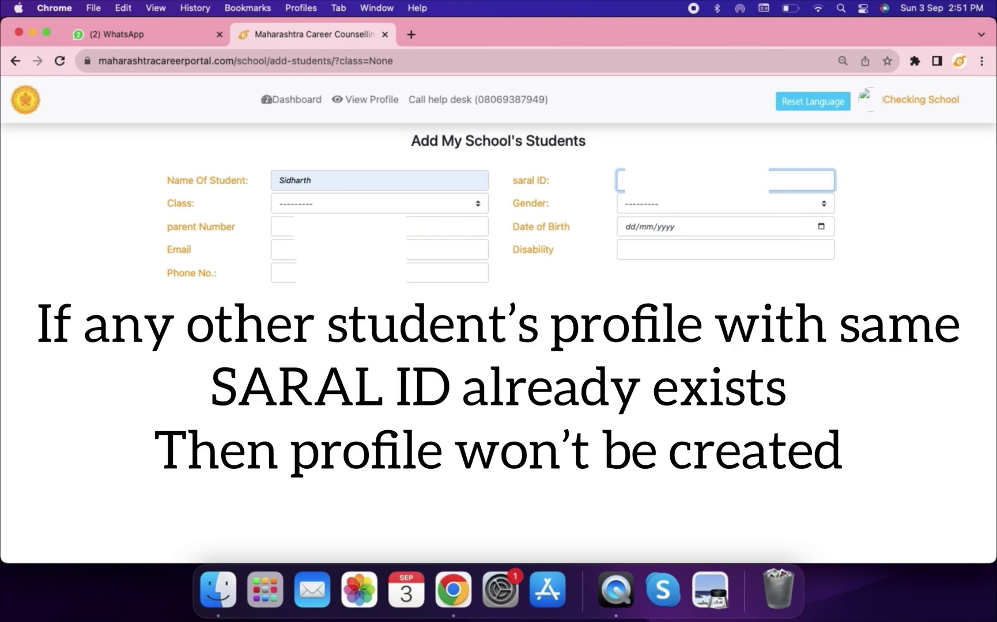
{"action": "left_click", "coordinate": [388, 201]}
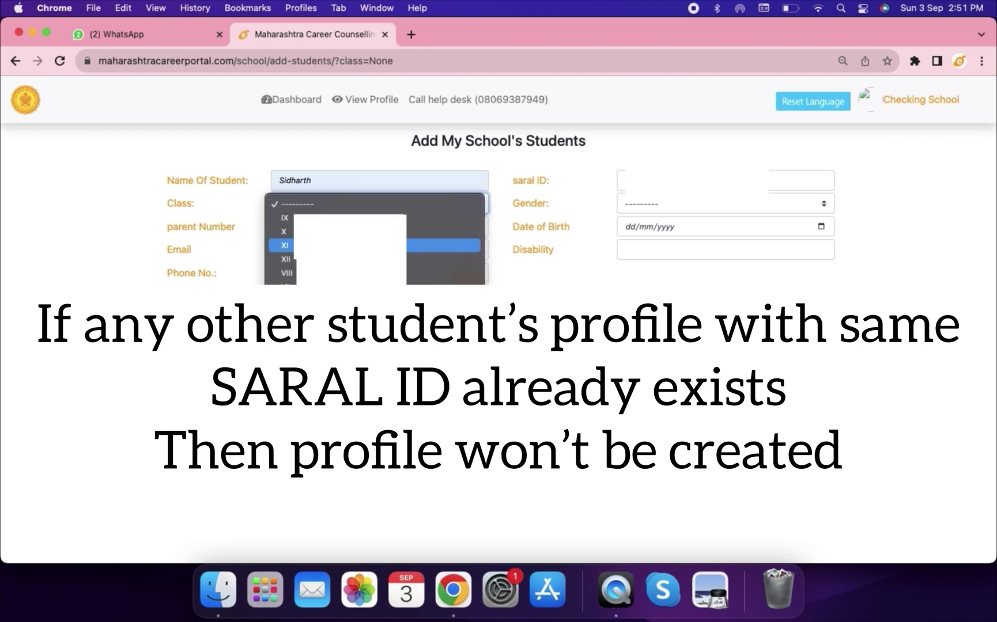
{"action": "left_click", "coordinate": [346, 246]}
{"action": "left_click", "coordinate": [669, 212]}
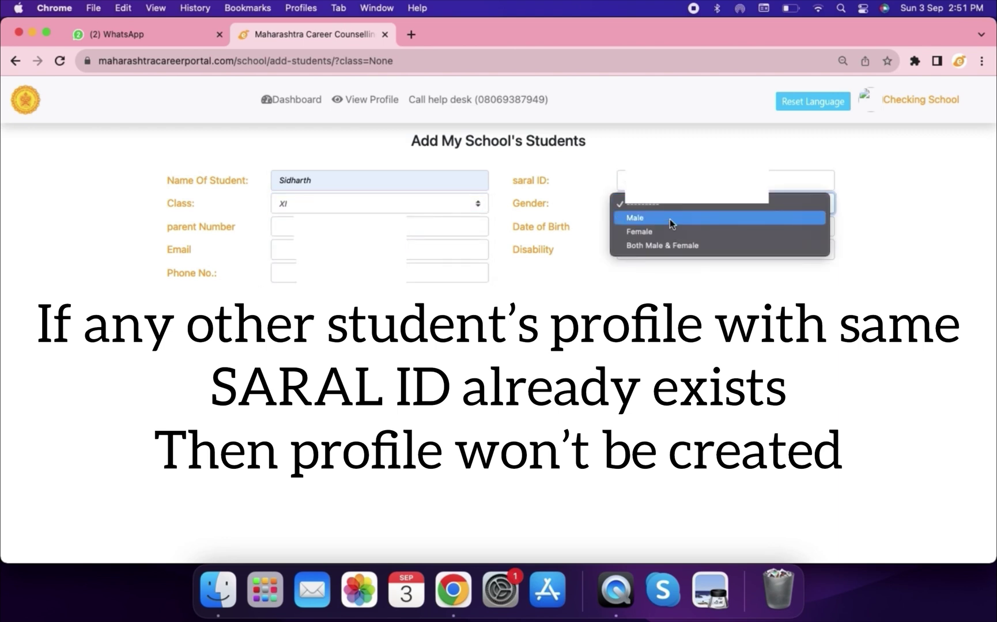
{"action": "left_click", "coordinate": [669, 220]}
Step: Enter the parent number, the student's email and phone number from saved suggestions
{"action": "left_click", "coordinate": [279, 227]}
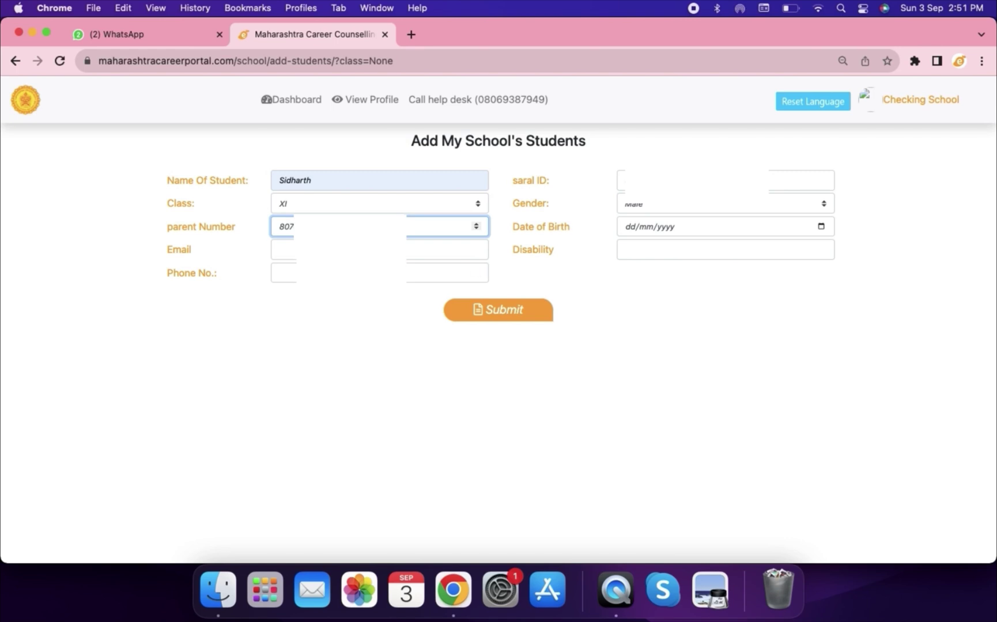
{"action": "key", "text": "Tab"}
{"action": "type", "text": "info"}
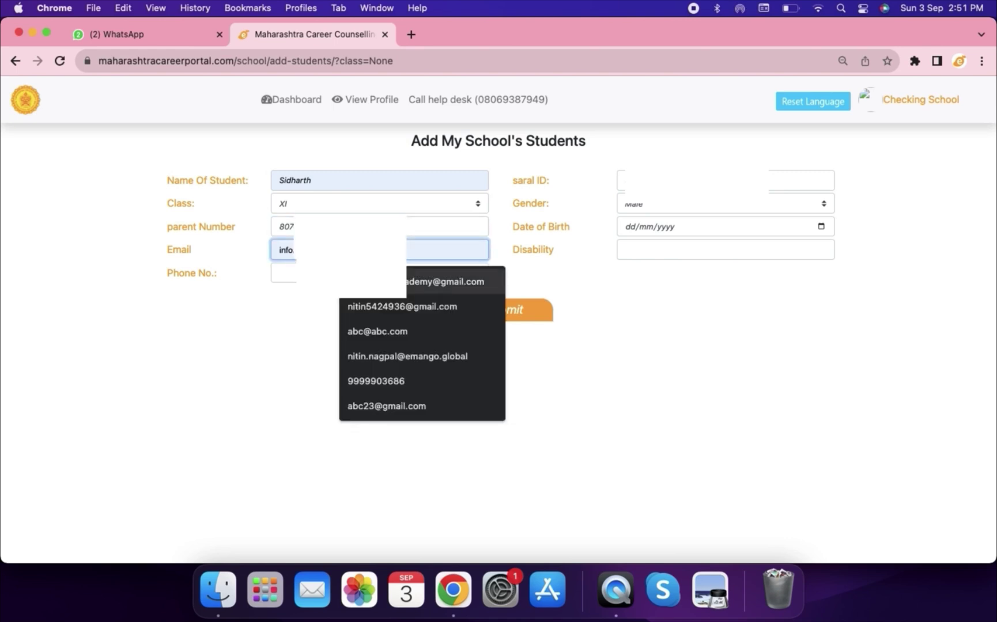
{"action": "key", "text": "Down"}
{"action": "key", "text": "Return"}
{"action": "key", "text": "Tab"}
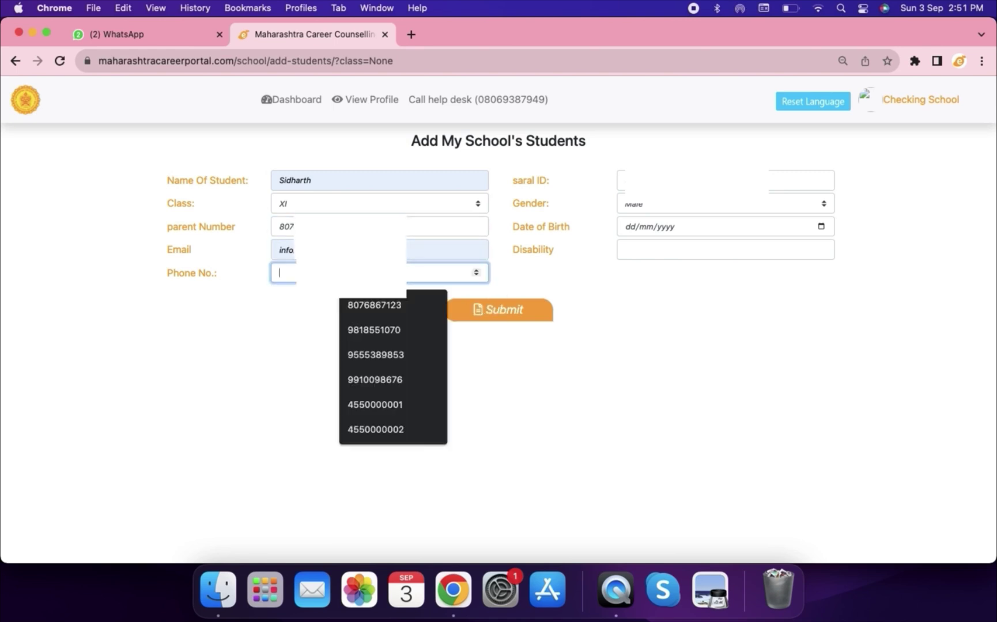
{"action": "type", "text": "8076"}
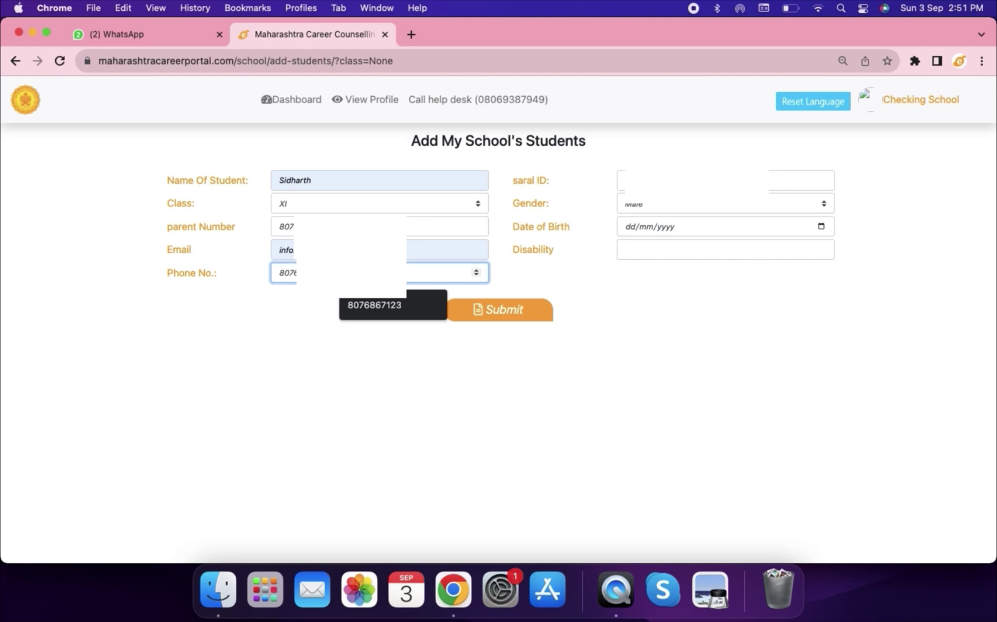
{"action": "key", "text": "Down"}
{"action": "key", "text": "Return"}
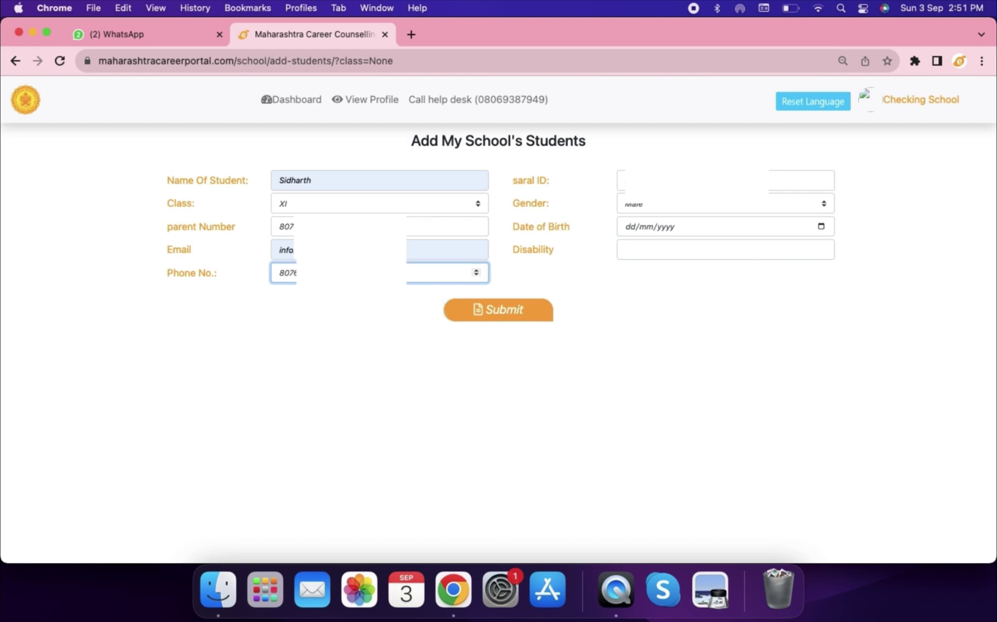
Step: Set Disability to None and submit the new student's profile
{"action": "left_click", "coordinate": [646, 249]}
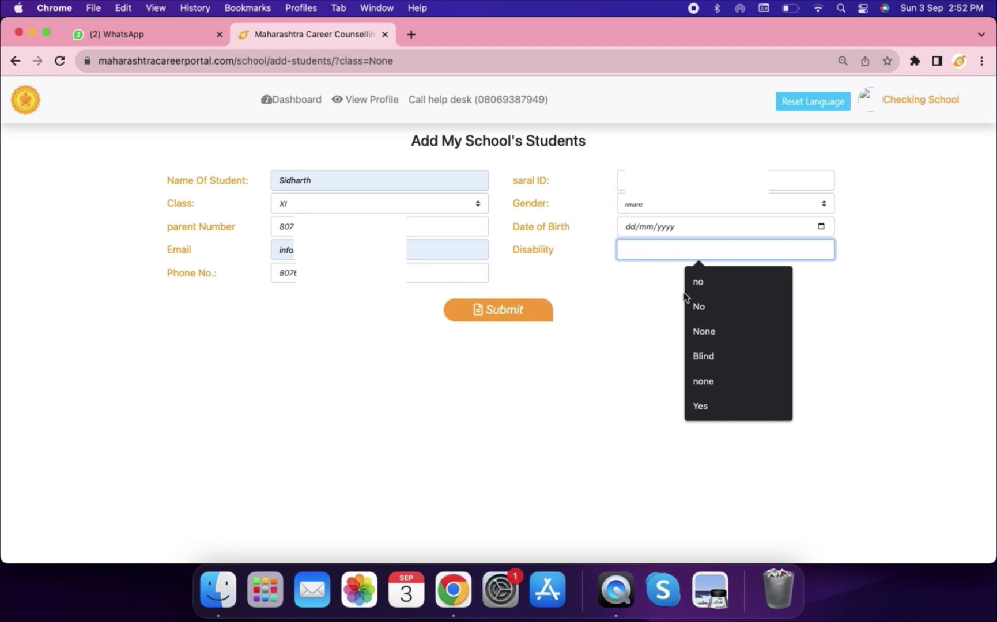
{"action": "left_click", "coordinate": [714, 336]}
{"action": "key", "text": "BackSpace"}
{"action": "key", "text": "BackSpace"}
{"action": "key", "text": "BackSpace"}
{"action": "key", "text": "BackSpace"}
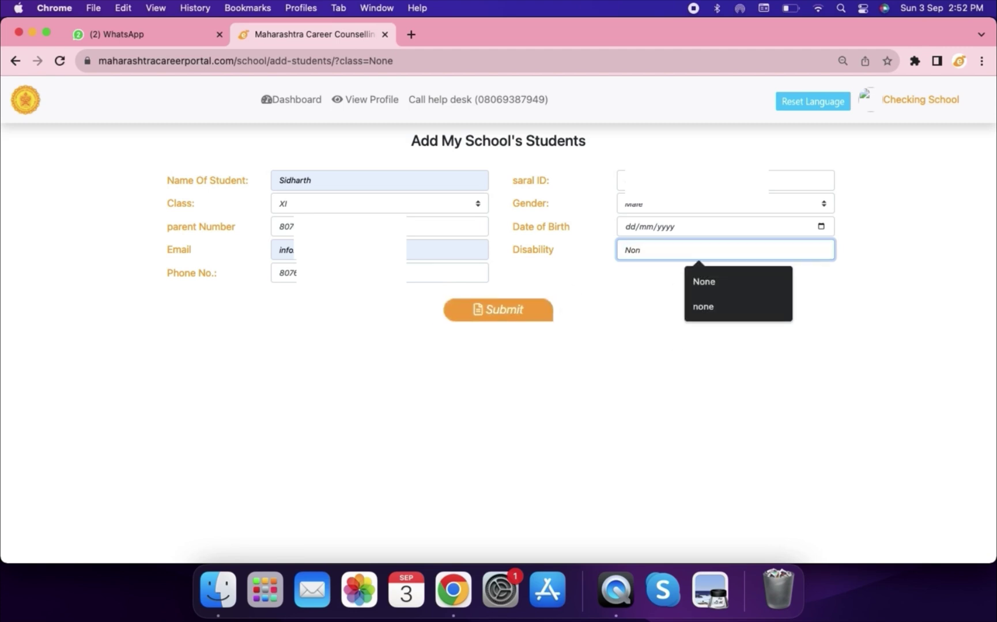
{"action": "type", "text": "None"}
{"action": "left_click", "coordinate": [515, 316]}
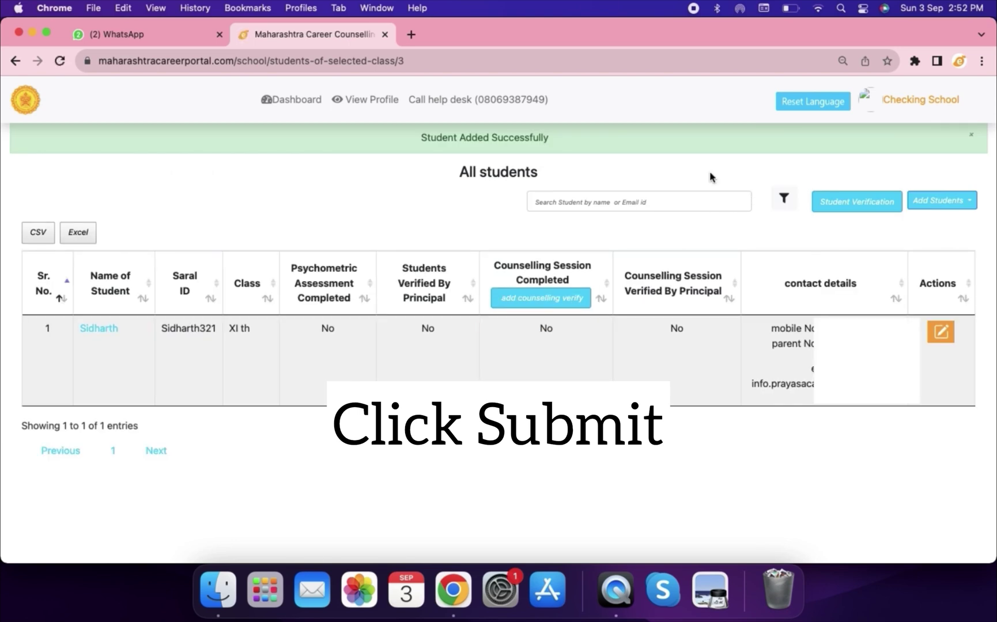
Step: Dismiss the confirmation, open Verify Student from the Dashboard, and start OTP verification for the new student
{"action": "left_click", "coordinate": [972, 136]}
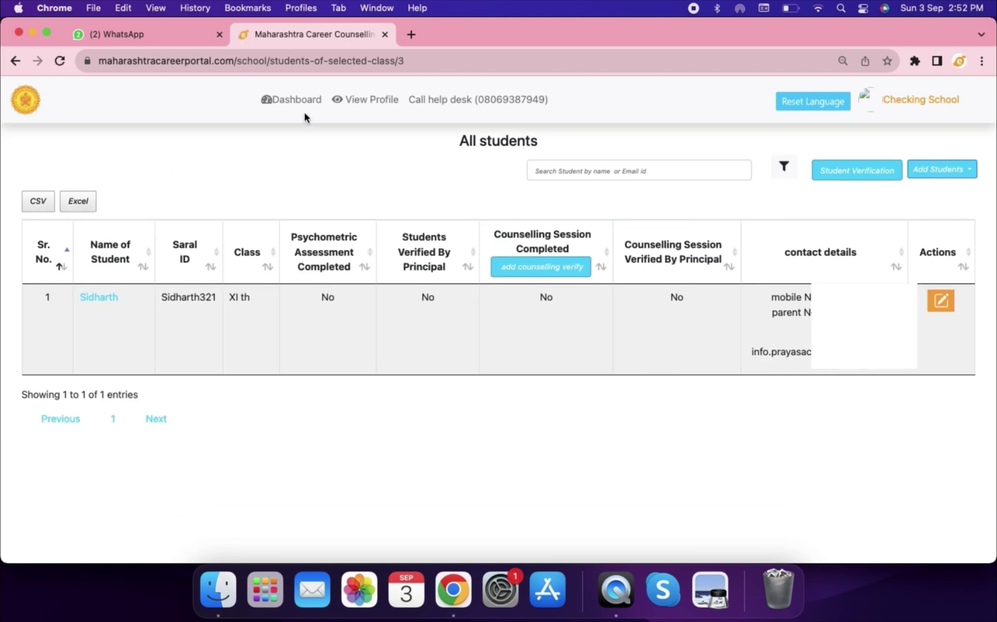
{"action": "left_click", "coordinate": [296, 104]}
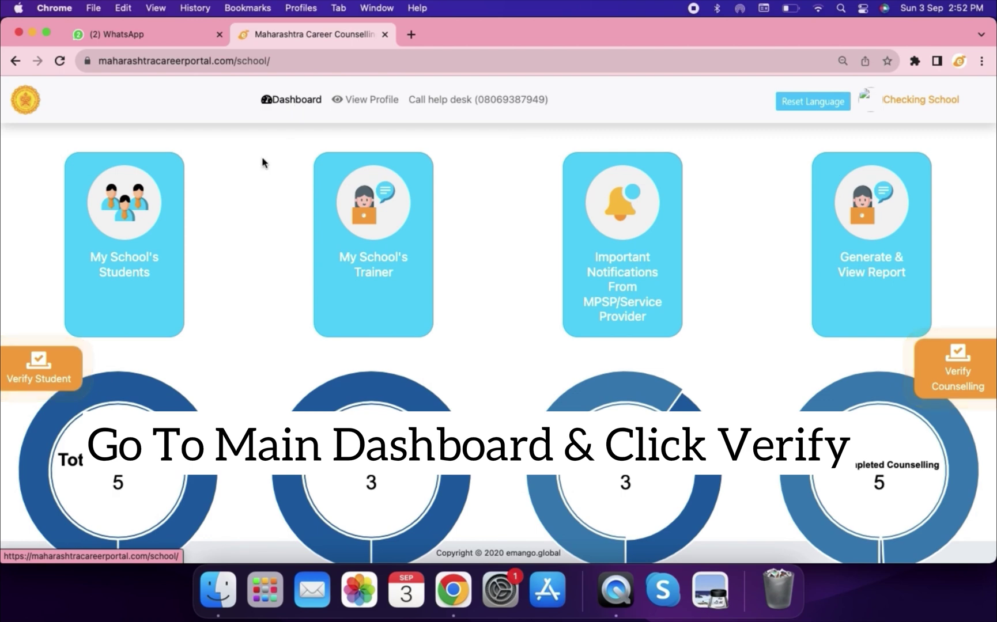
{"action": "left_click", "coordinate": [39, 380]}
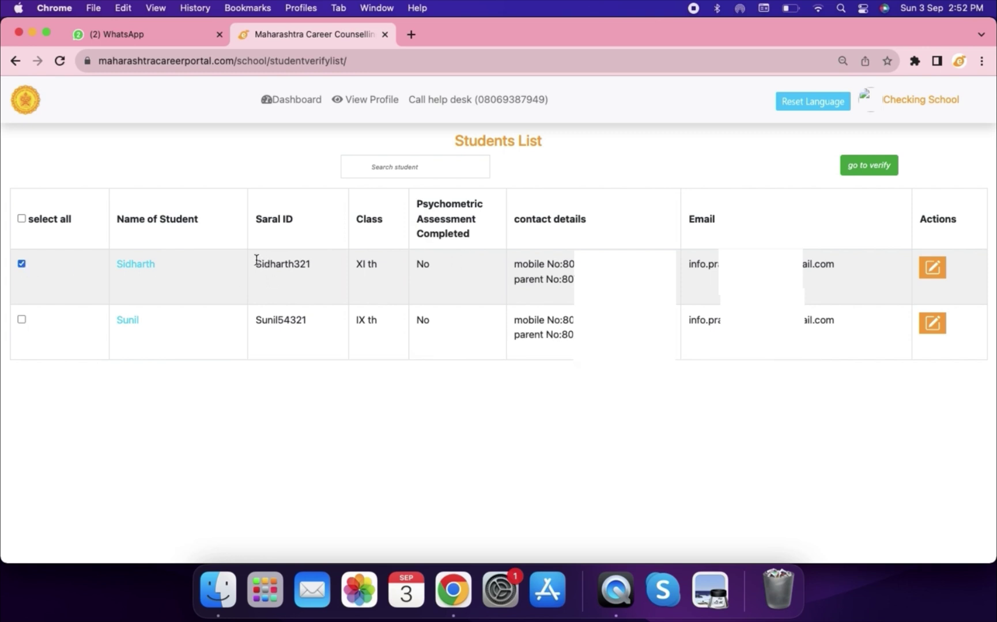
{"action": "left_click_drag", "start_coordinate": [256, 260], "coordinate": [324, 267]}
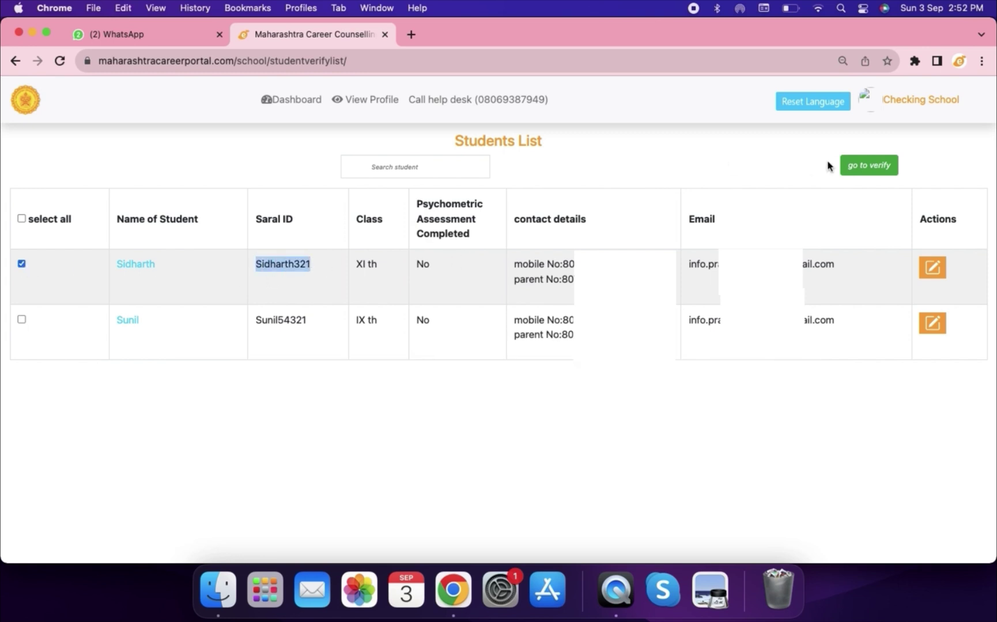
{"action": "left_click", "coordinate": [884, 167]}
{"action": "left_click", "coordinate": [428, 171]}
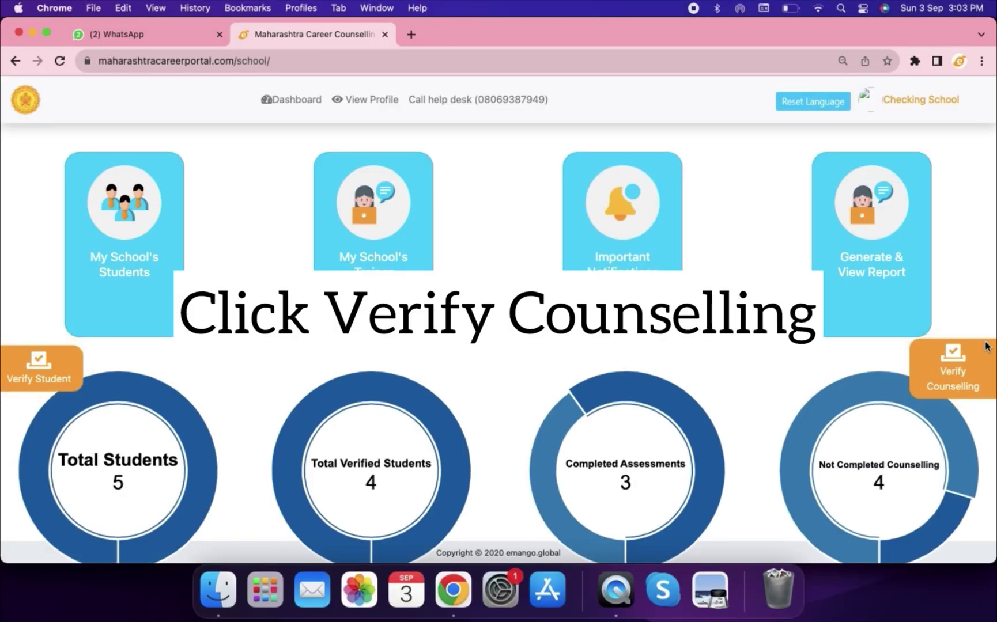
Step: Open Verify Counselling and confirm the letter citing 3 assessments and 1 counselling with I Verify
{"action": "left_click", "coordinate": [965, 378]}
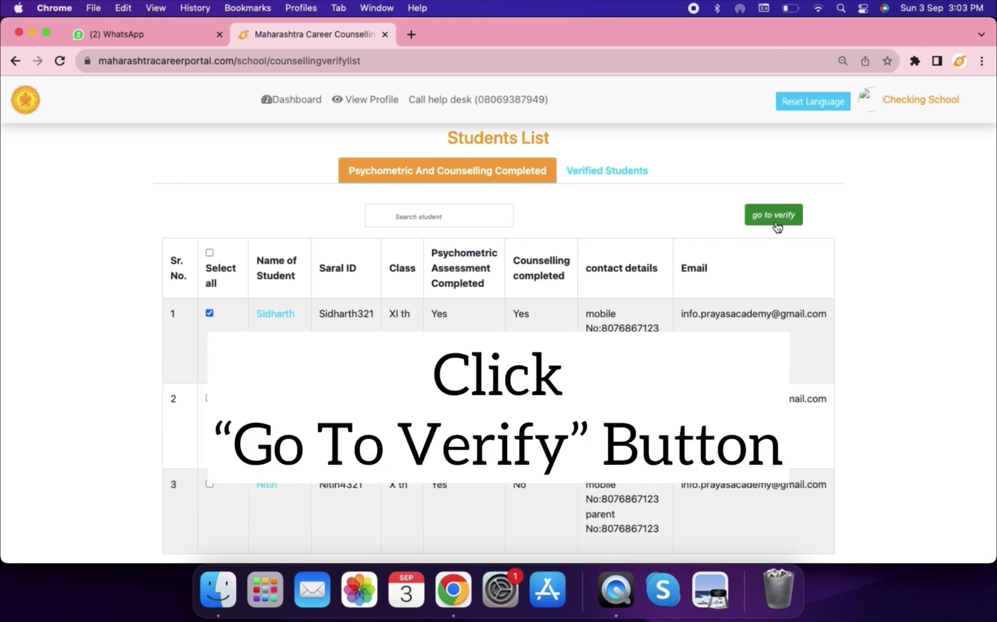
{"action": "left_click", "coordinate": [775, 222]}
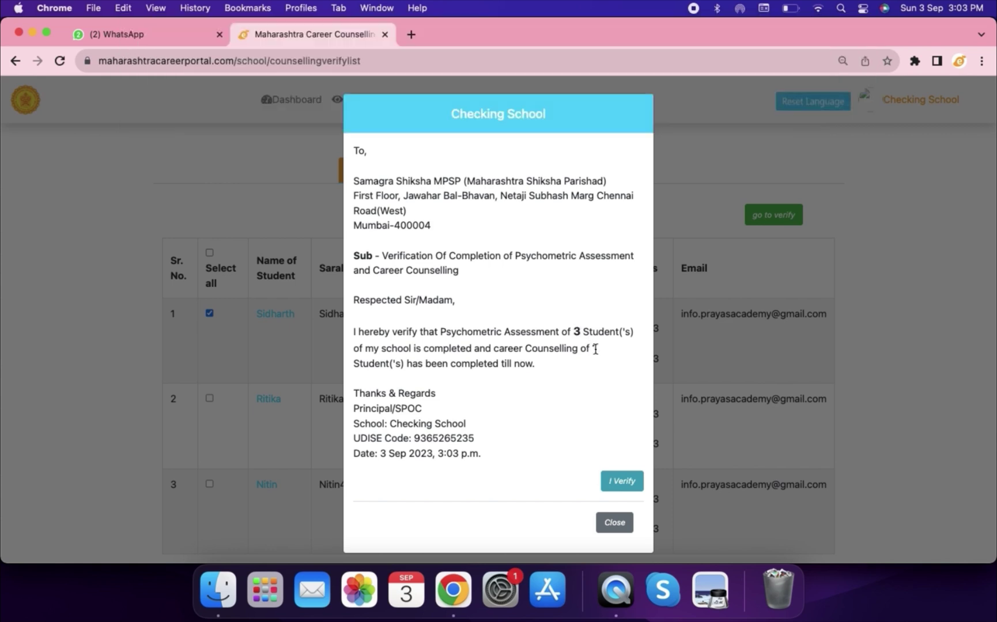
{"action": "left_click", "coordinate": [623, 483]}
{"action": "left_click", "coordinate": [495, 176]}
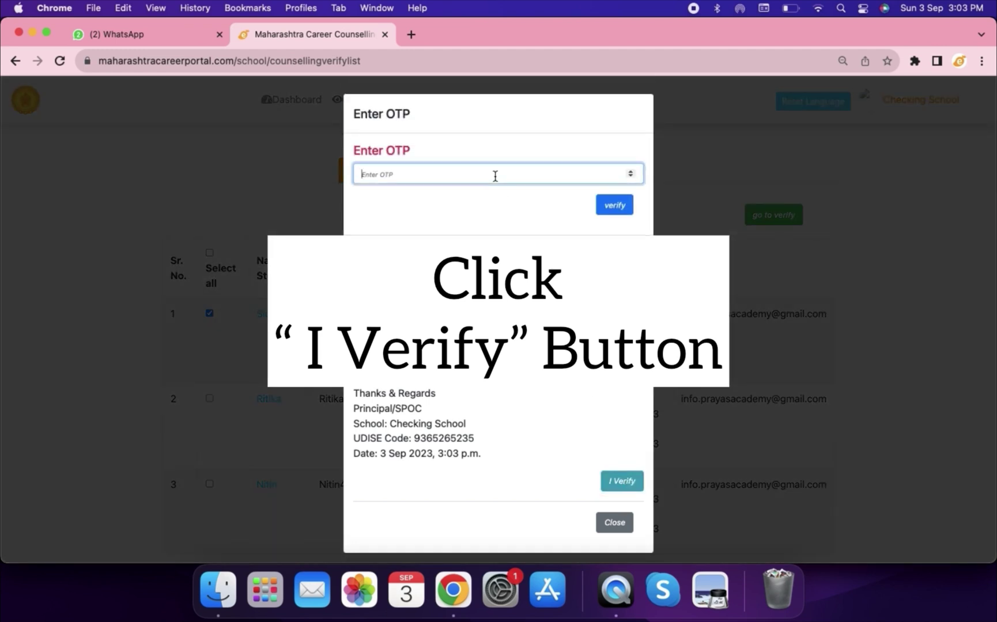